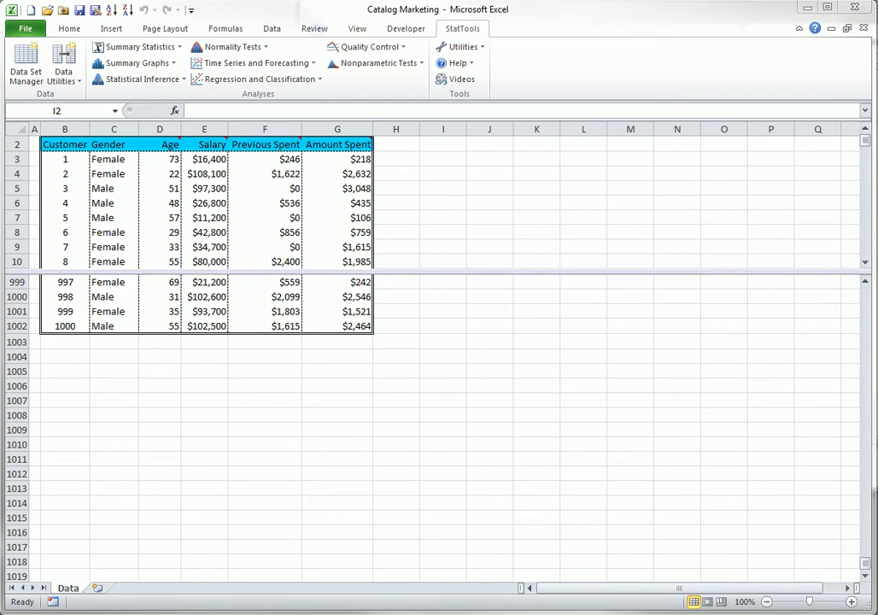
# Start a StatTools One-Variable Summary analysis from Summary Statistics
pyautogui.click(180, 48)
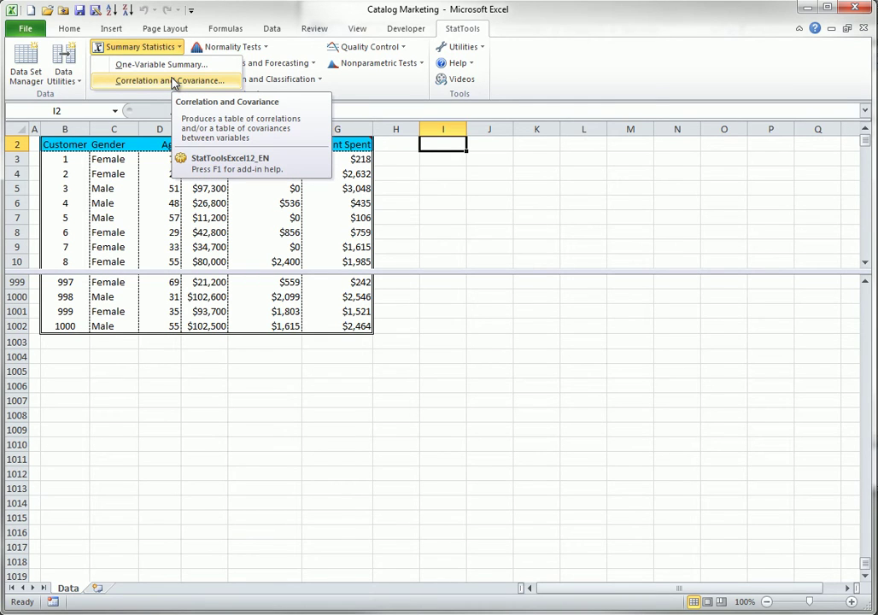
pyautogui.click(557, 223)
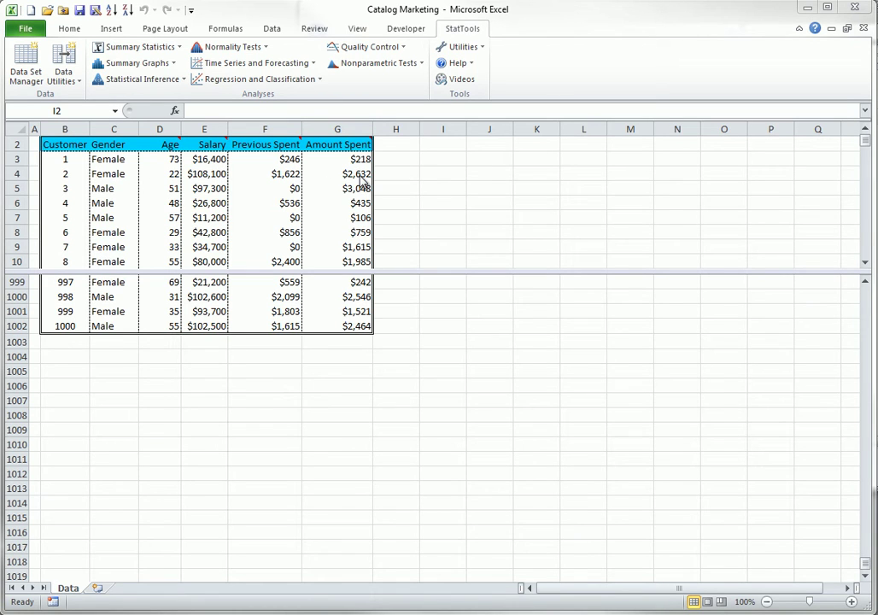
pyautogui.click(172, 47)
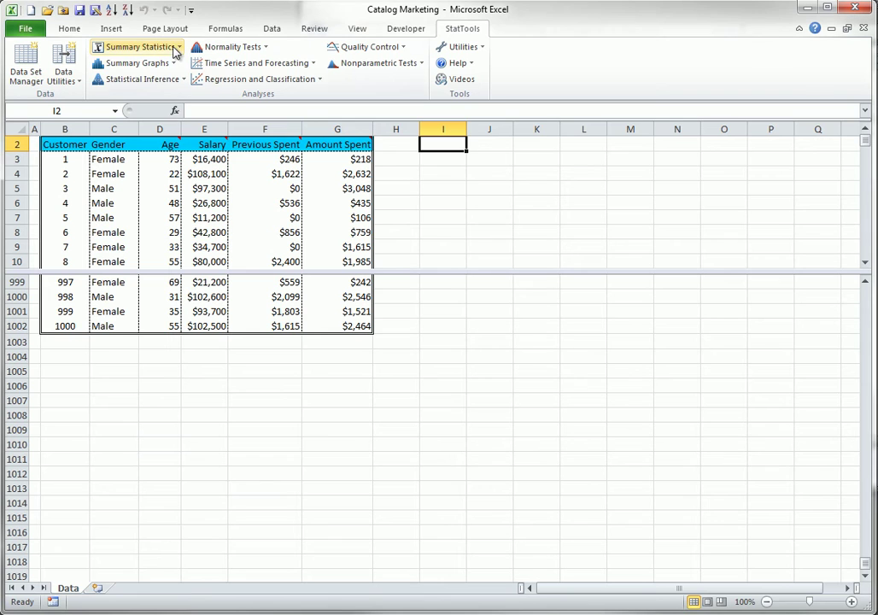
pyautogui.click(171, 49)
pyautogui.click(164, 65)
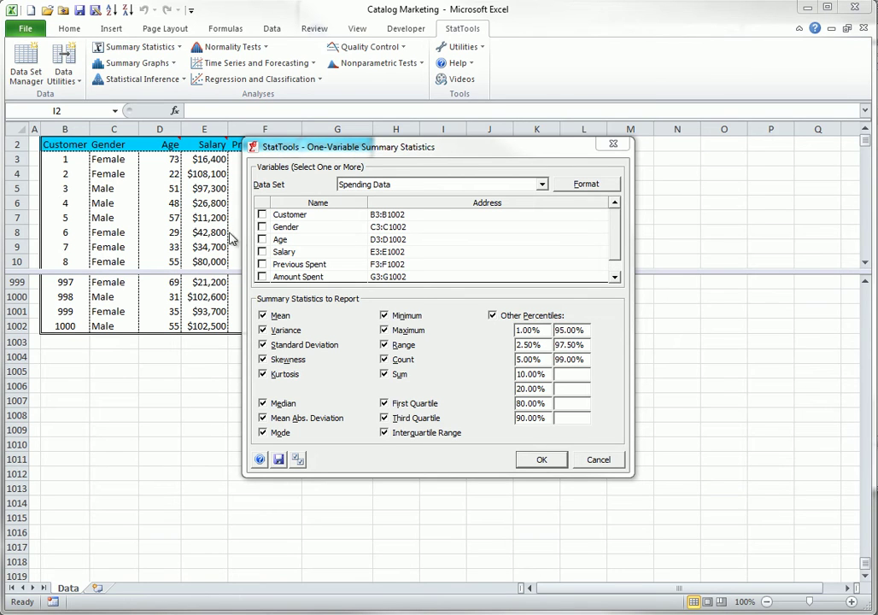
# Select Age, Salary, Previous Spent and Amount Spent as the variables to summarize
pyautogui.click(262, 240)
pyautogui.click(262, 252)
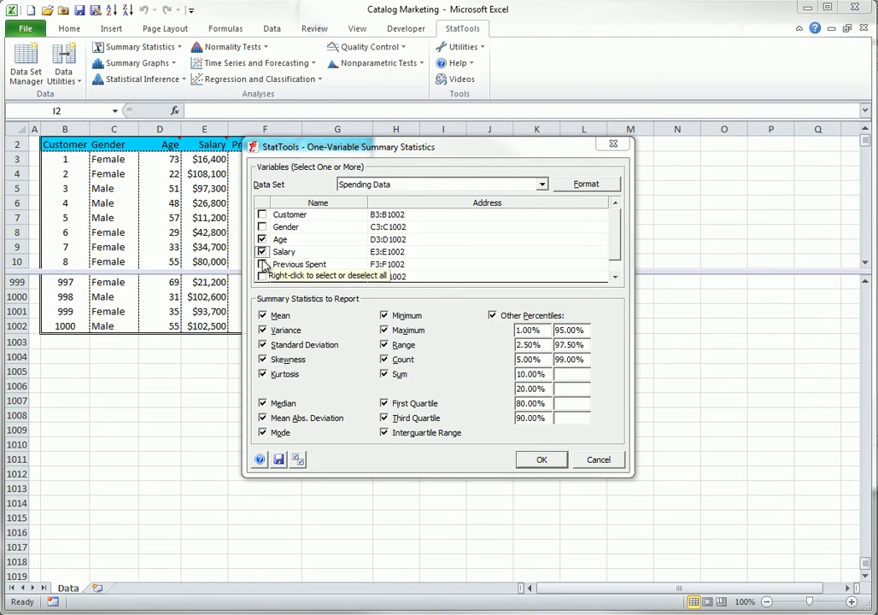
pyautogui.click(262, 264)
pyautogui.click(263, 277)
# Drop Variance, Skewness, Kurtosis, MAD, Mode, Range, Count, Sum, IQR and other percentiles from the report
pyautogui.click(263, 329)
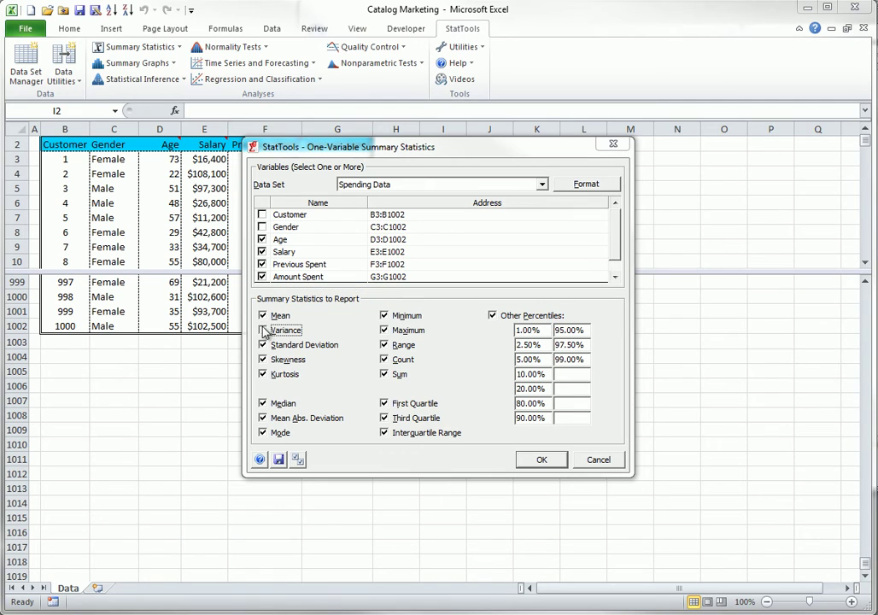
pyautogui.click(262, 360)
pyautogui.click(262, 374)
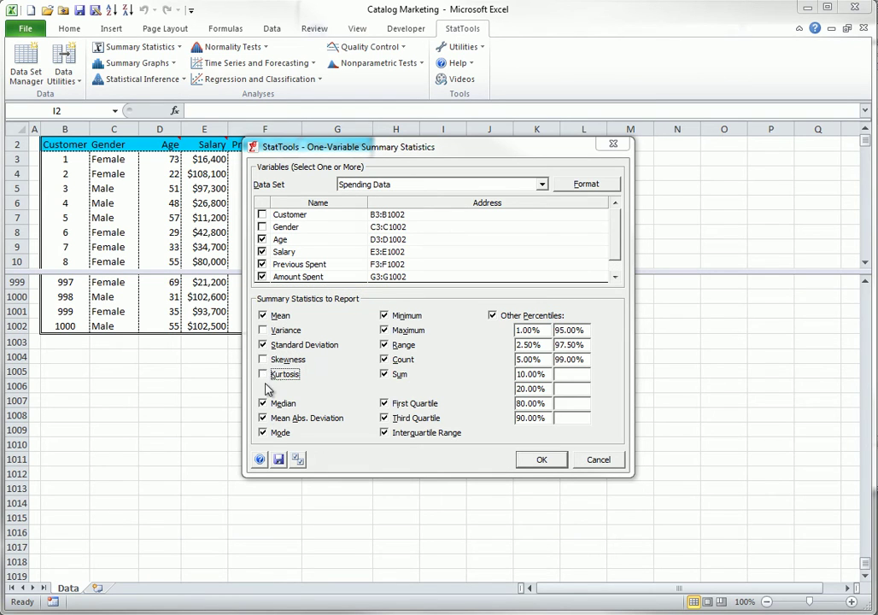
pyautogui.click(262, 418)
pyautogui.click(262, 432)
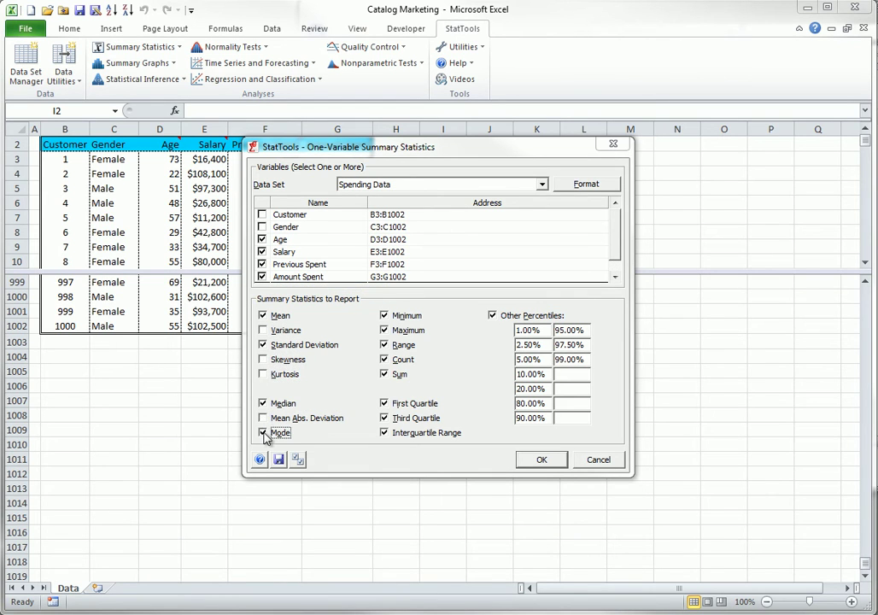
pyautogui.click(385, 344)
pyautogui.click(385, 358)
pyautogui.click(384, 374)
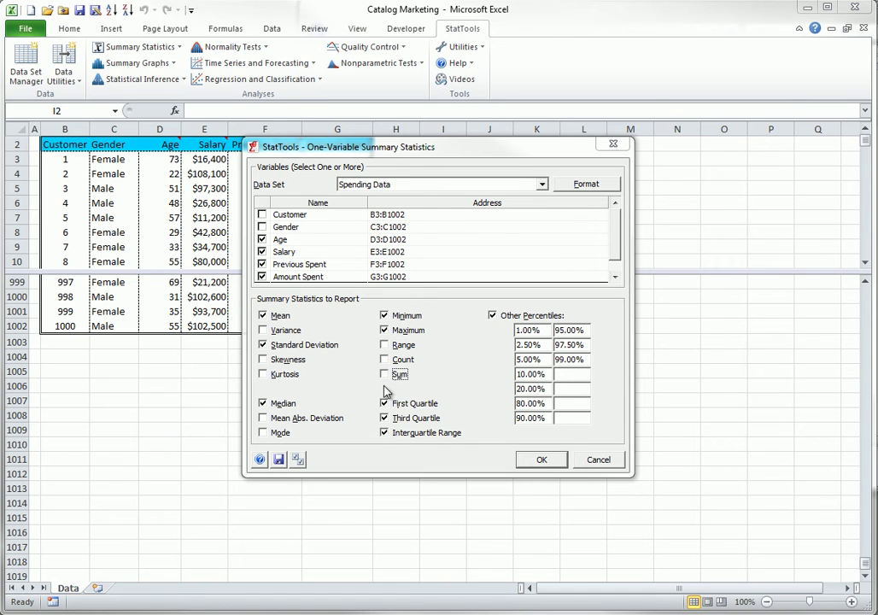
pyautogui.click(384, 432)
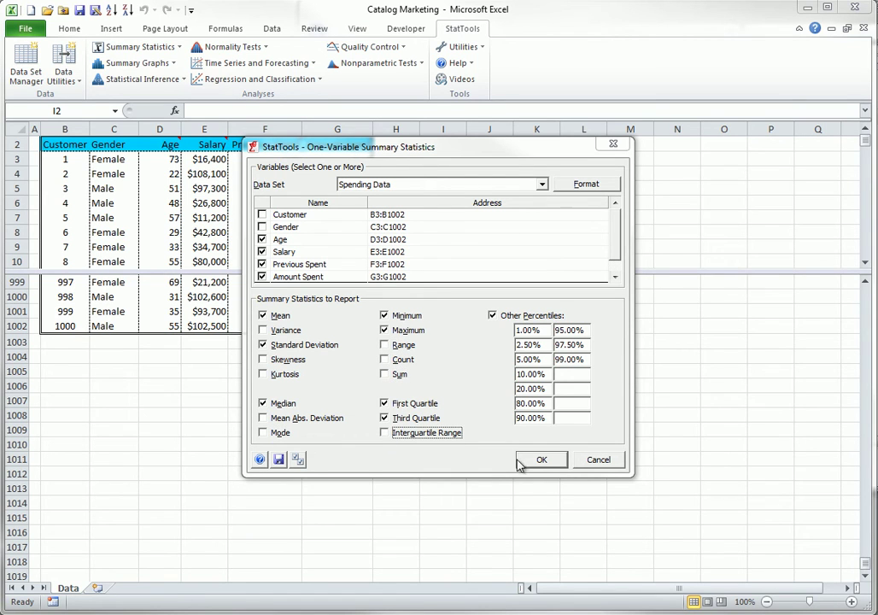
pyautogui.click(493, 316)
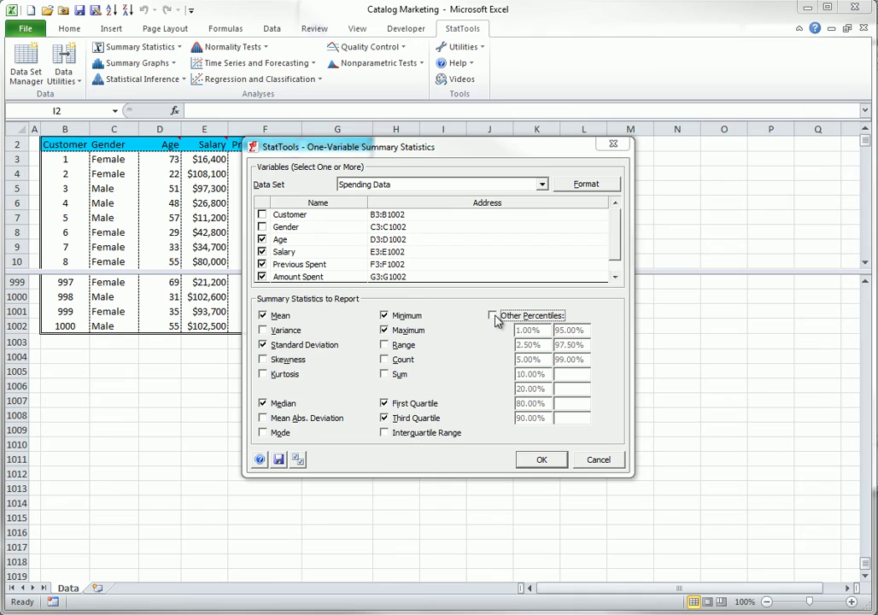
# Save the chosen statistics as defaults, create the One Var Summary report in Book9, and return to Catalog Marketing
pyautogui.click(597, 186)
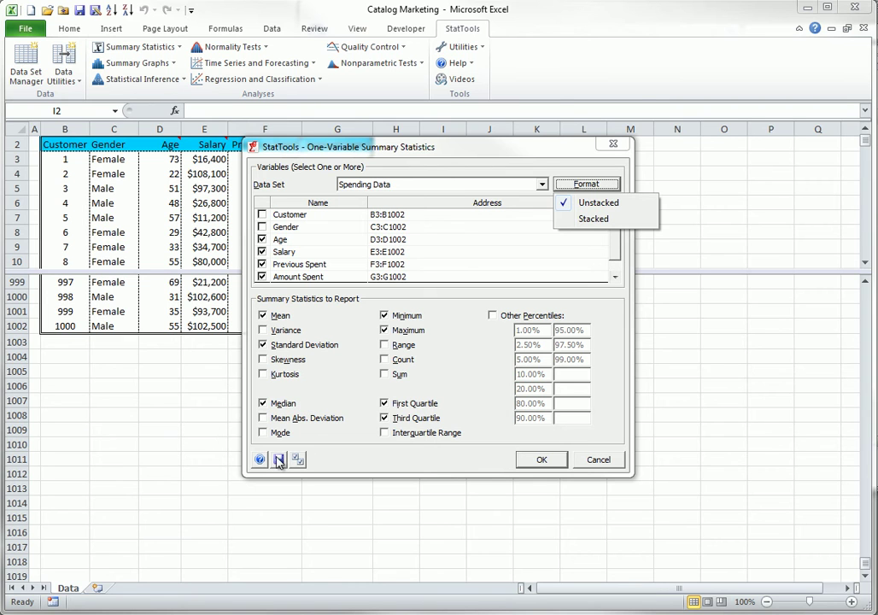
pyautogui.press('Return')
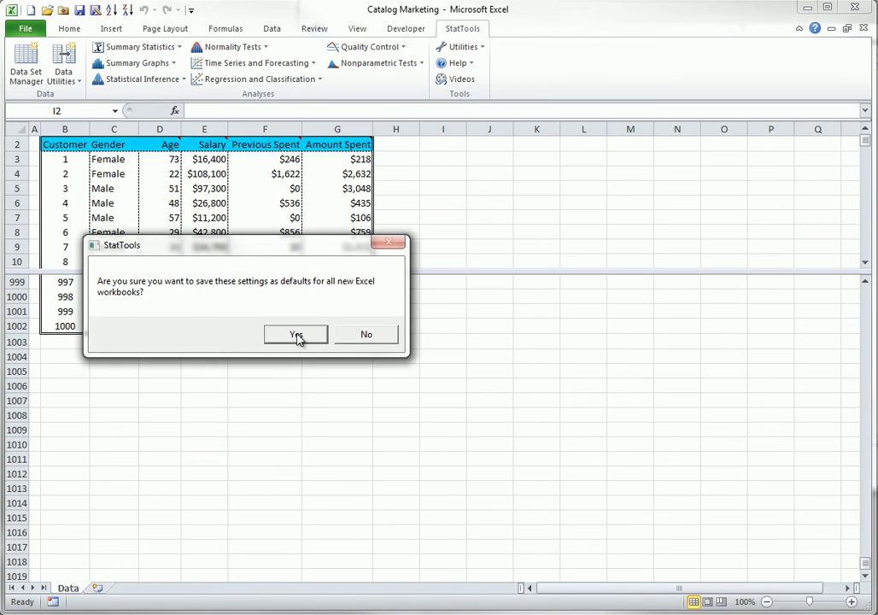
pyautogui.click(297, 335)
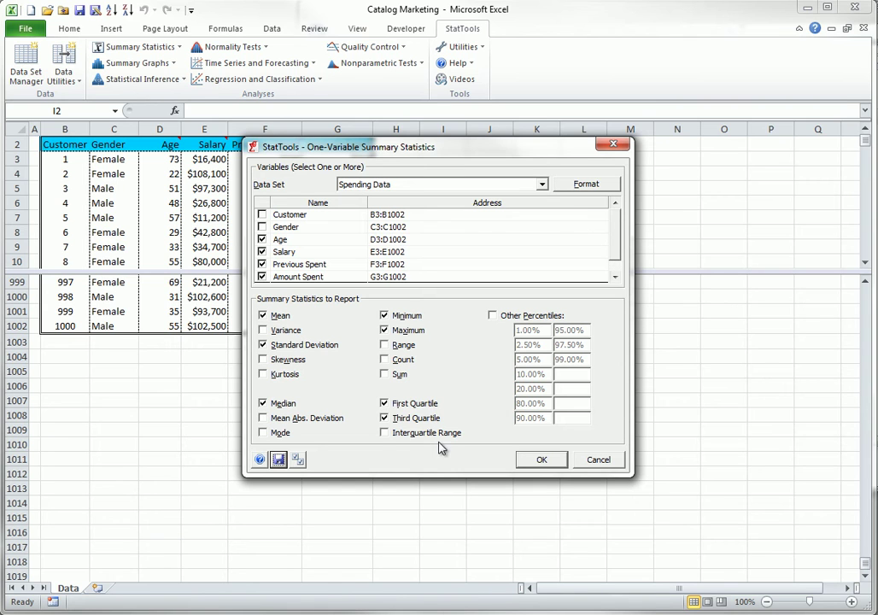
pyautogui.click(543, 460)
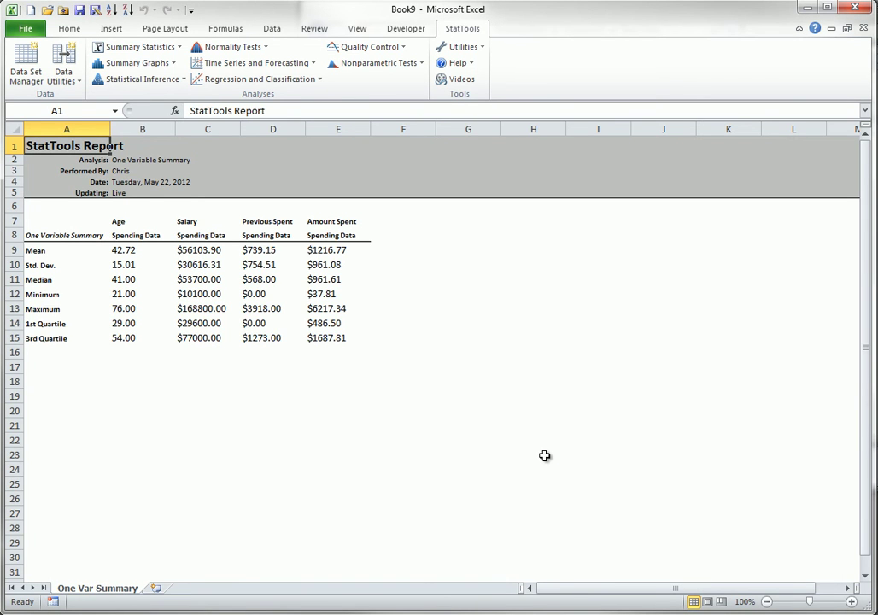
pyautogui.hotkey('ctrl', 'Tab')
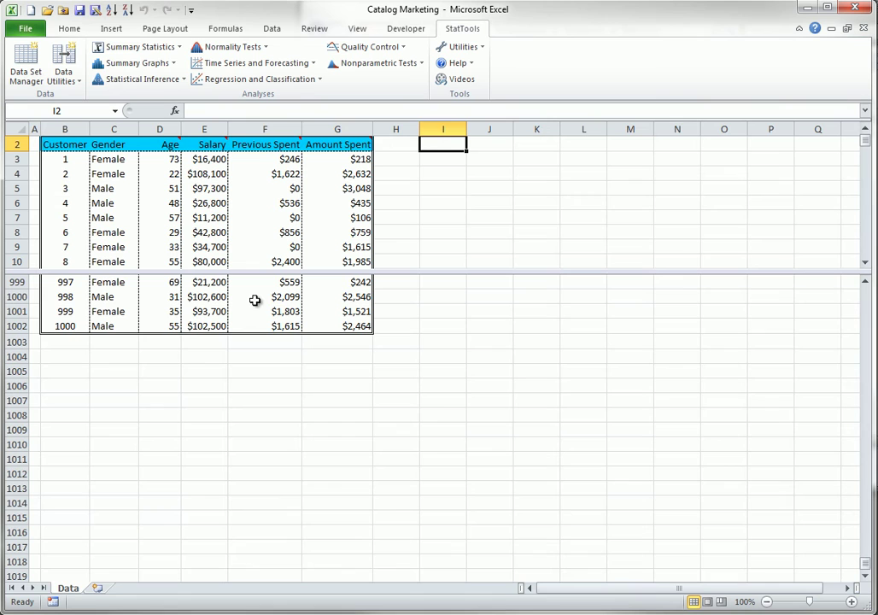
# Summarize stacked Amount Spent by Gender in Book10, showing female and male means of $1025.34 and $1412.85
pyautogui.click(178, 49)
pyautogui.click(178, 66)
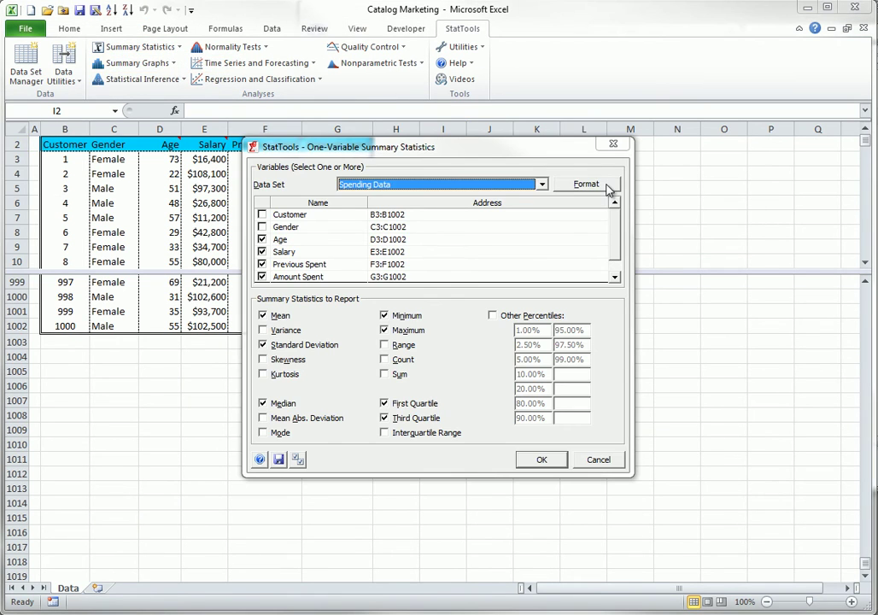
pyautogui.click(595, 186)
pyautogui.click(593, 220)
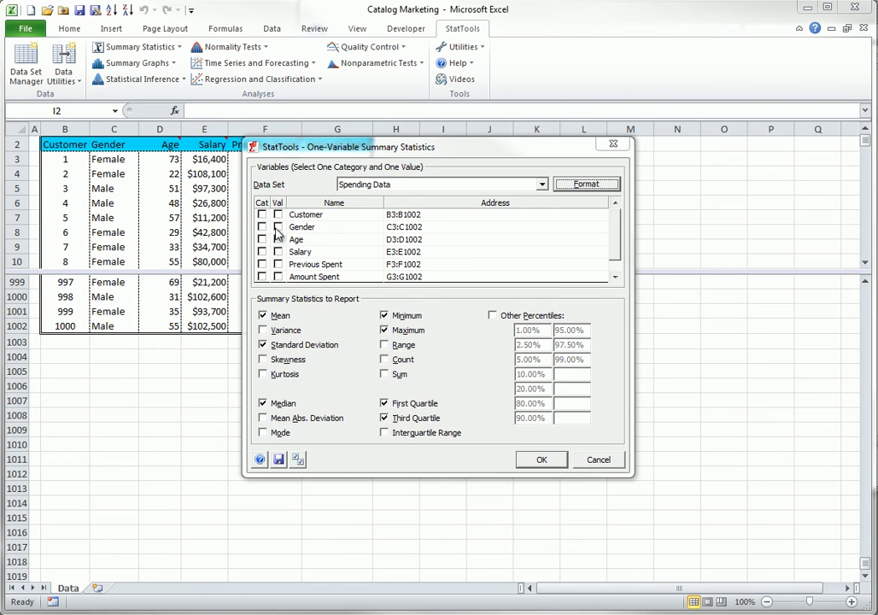
pyautogui.click(278, 277)
pyautogui.click(262, 227)
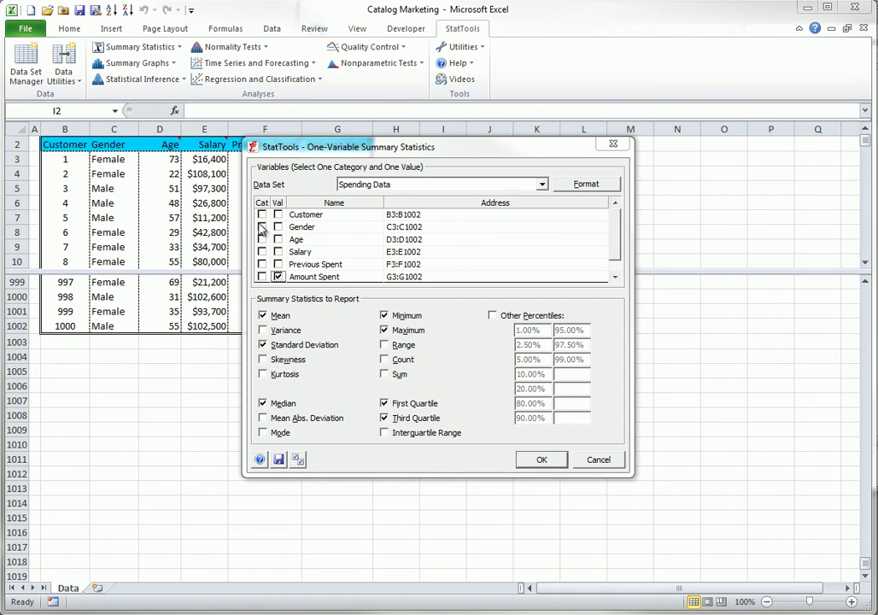
pyautogui.click(542, 460)
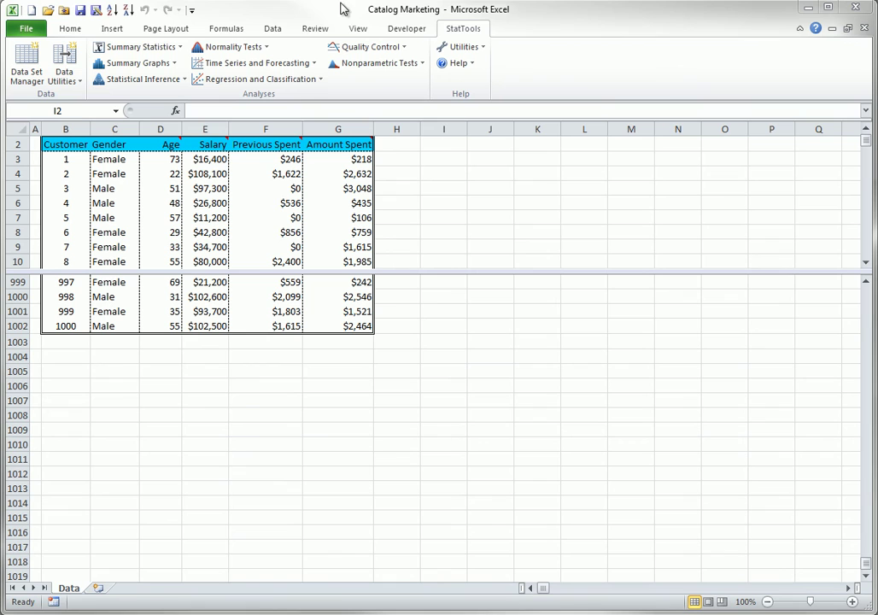
# Start a Correlation and Covariance analysis on all variables except Customer and Gender
pyautogui.click(182, 48)
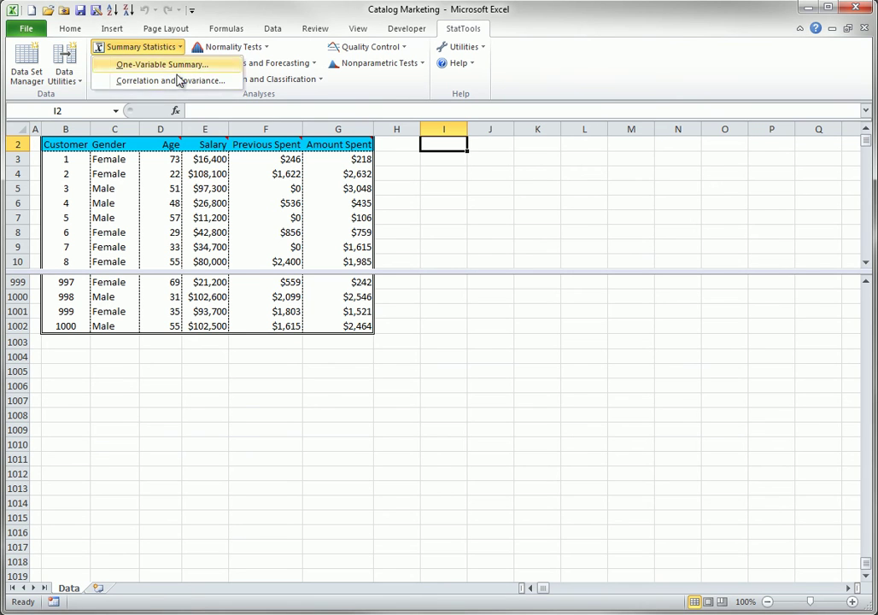
pyautogui.click(174, 82)
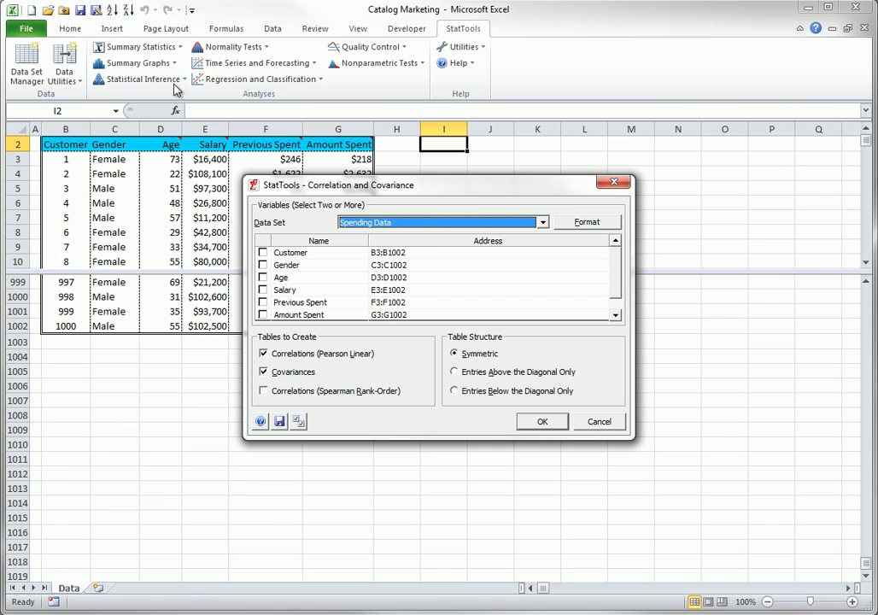
pyautogui.rightClick(259, 245)
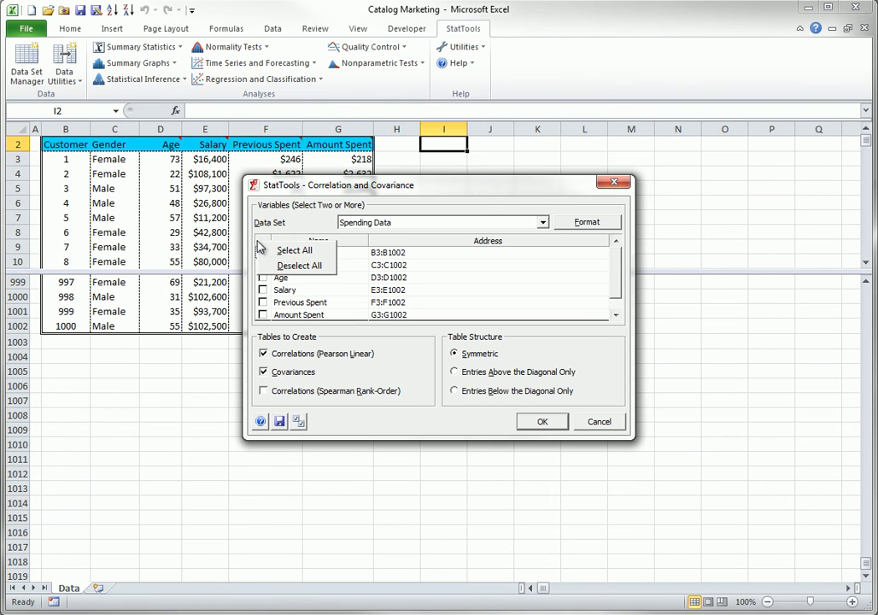
pyautogui.click(289, 250)
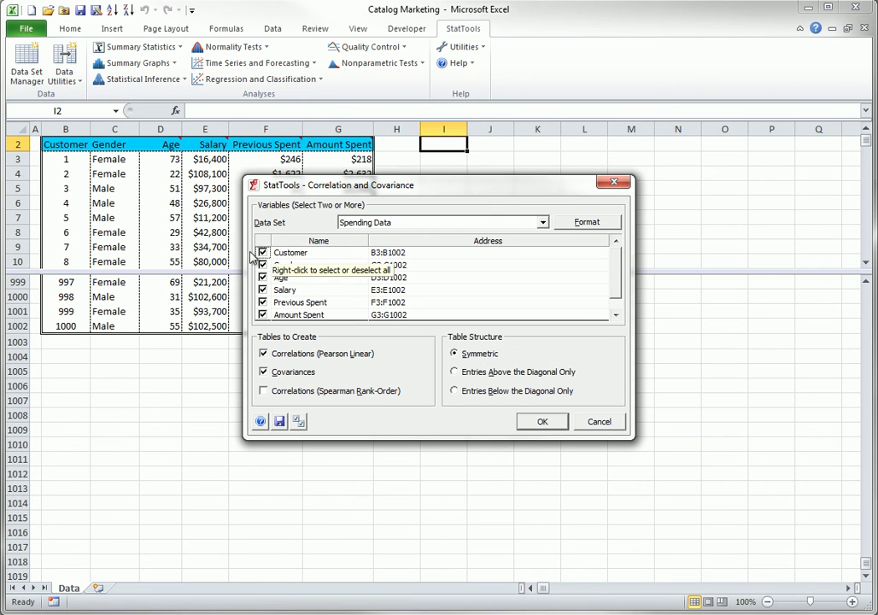
pyautogui.click(263, 253)
pyautogui.click(263, 266)
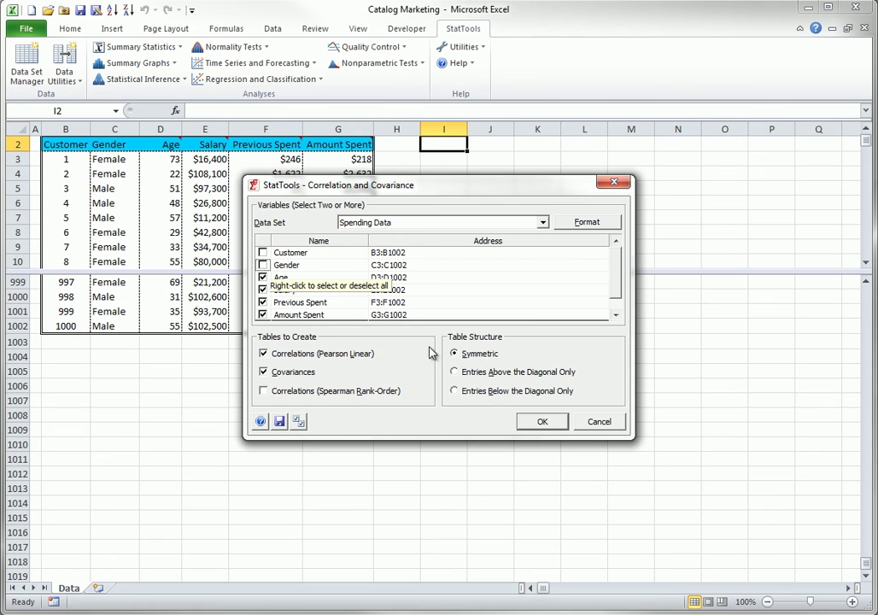
# Show entries below the diagonal only, add Spearman rank-order correlations, and run the analysis
pyautogui.click(458, 392)
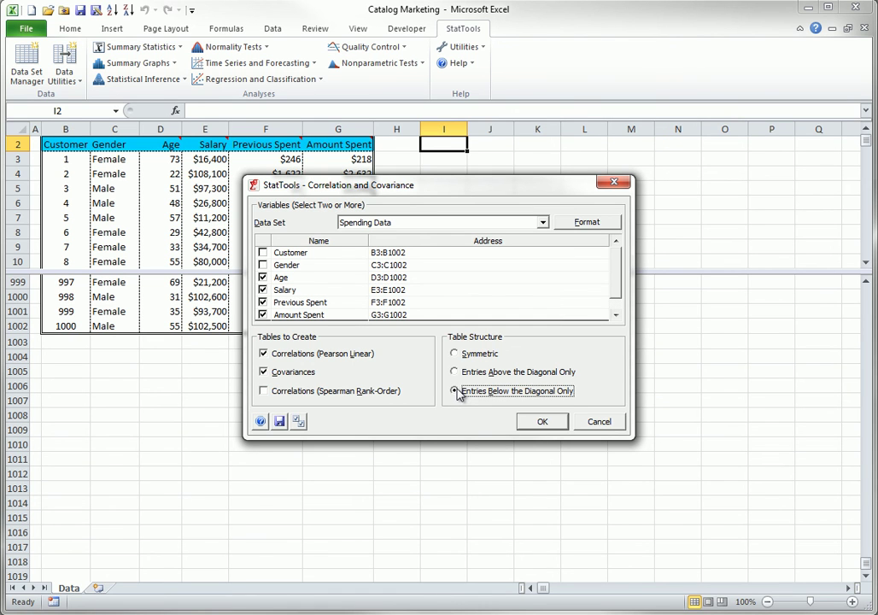
pyautogui.click(264, 392)
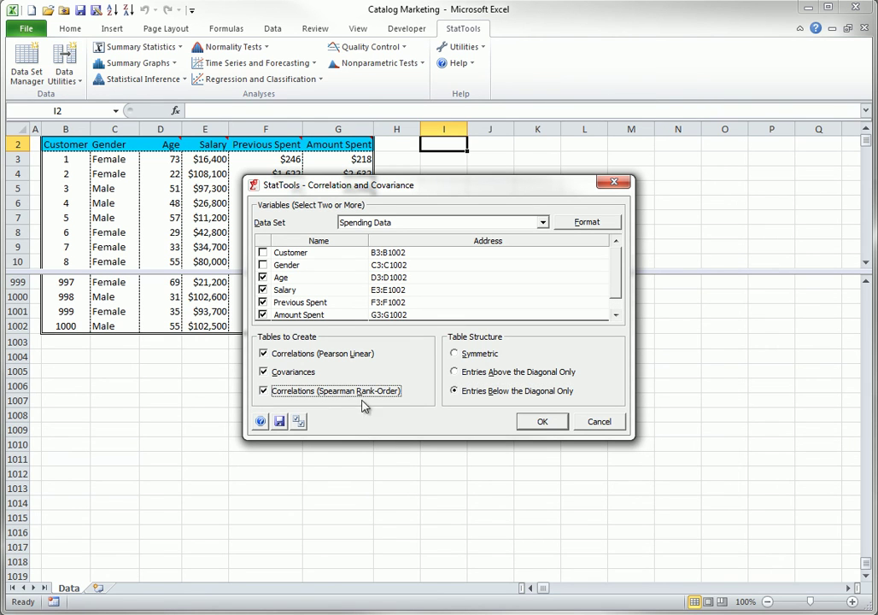
pyautogui.click(541, 422)
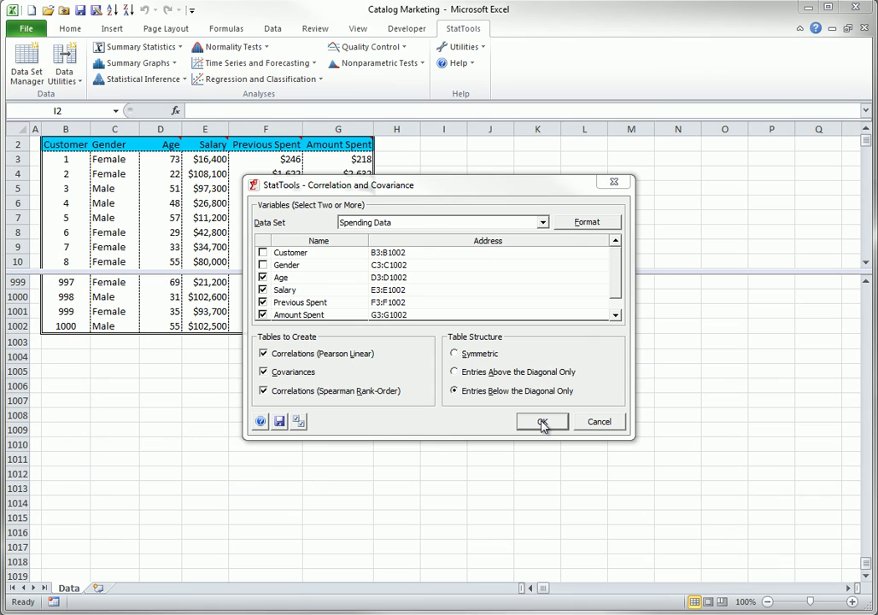